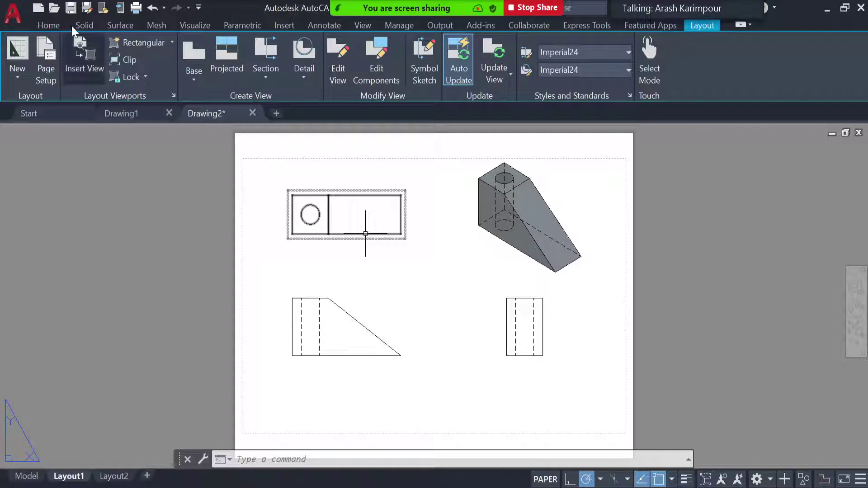
- Create a new layer named Dimension in the layer properties
click(55, 29)
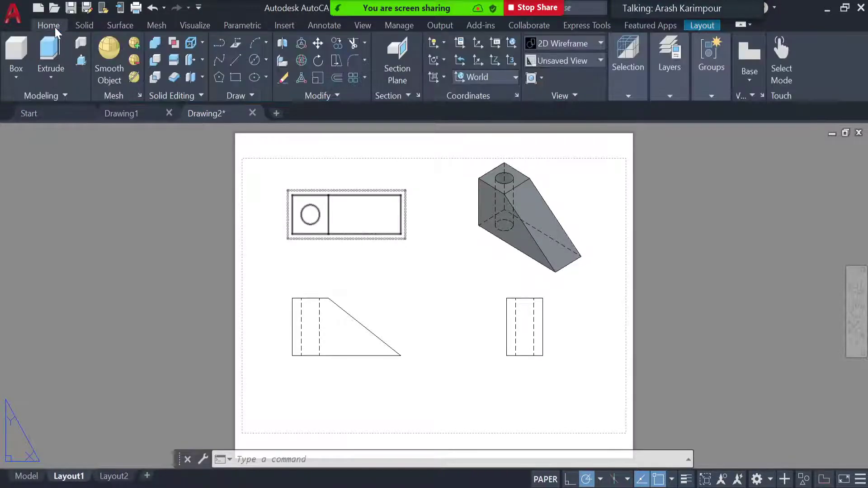
click(670, 97)
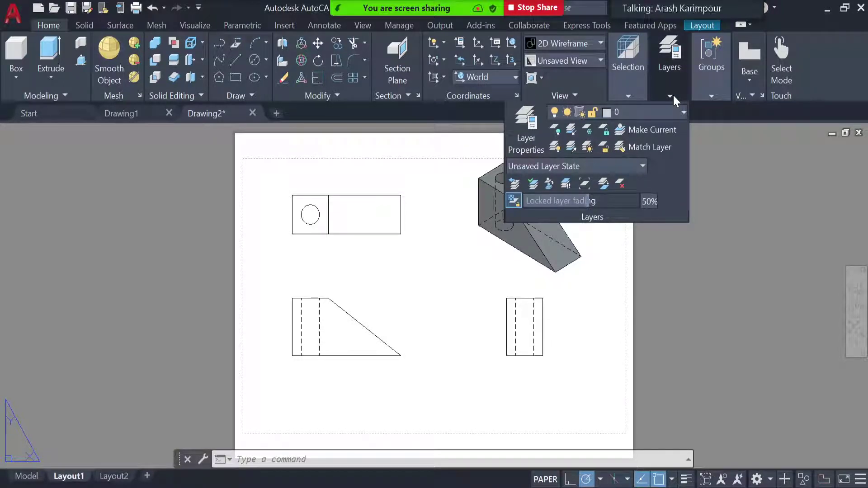
click(526, 138)
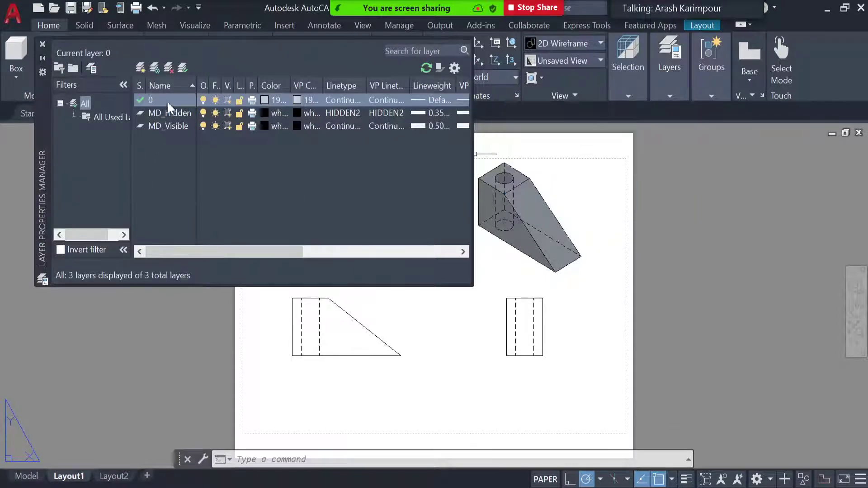
click(141, 69)
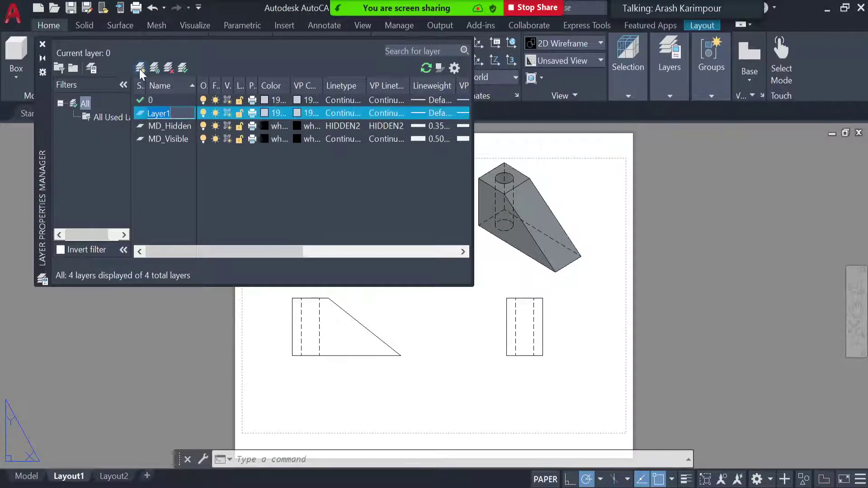
text(Dimension)
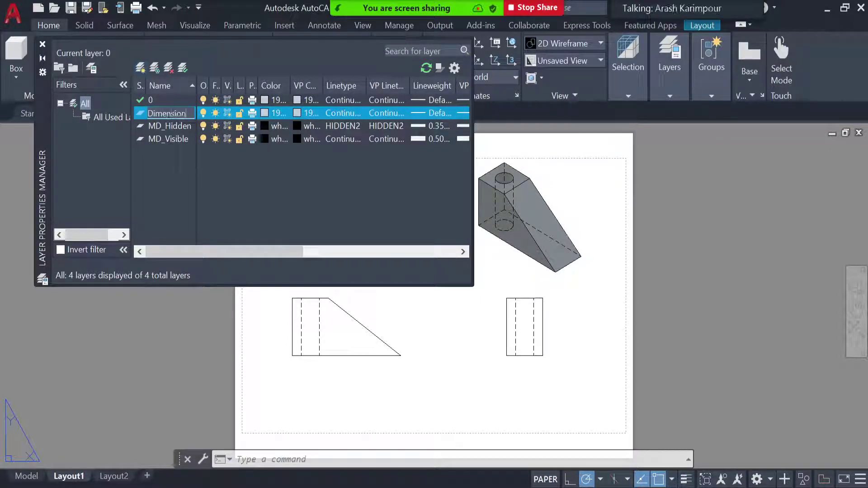
key(Return)
click(297, 200)
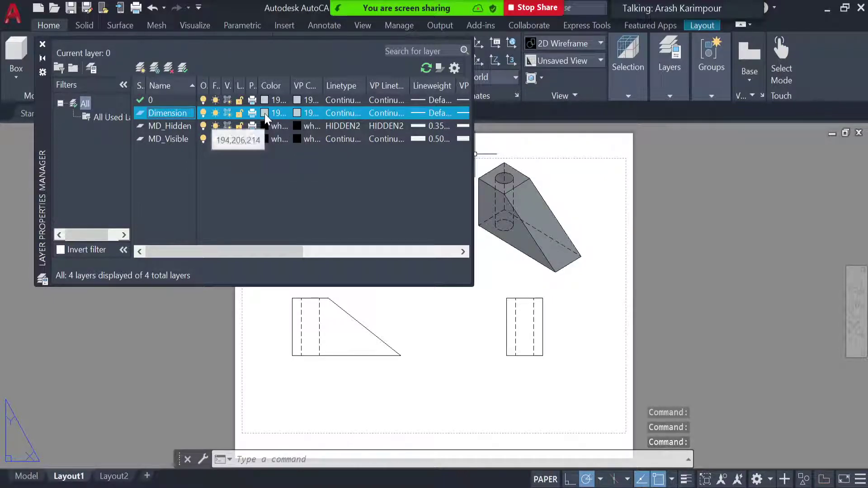
- Set the Dimension layer's colour to orange, index colour 30, and close the layer properties
click(264, 113)
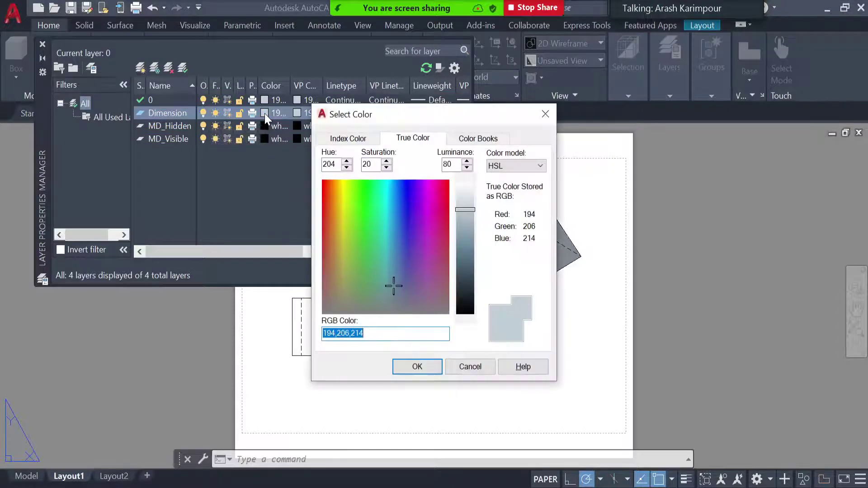
click(352, 141)
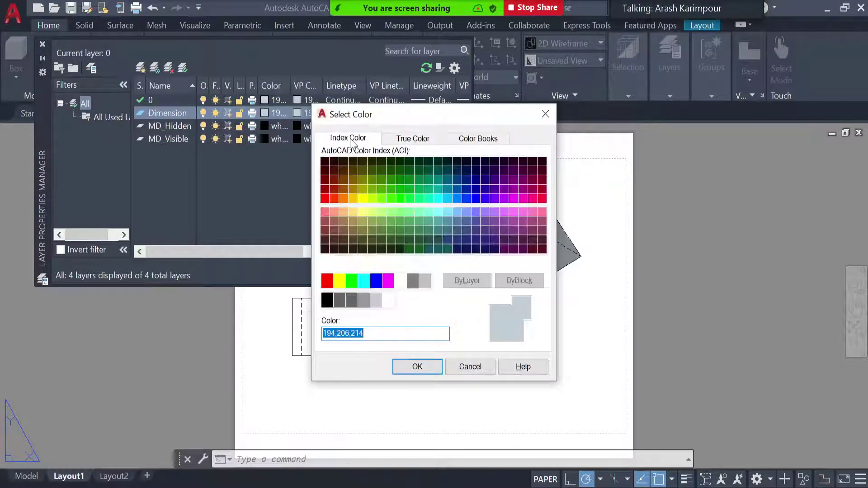
click(354, 199)
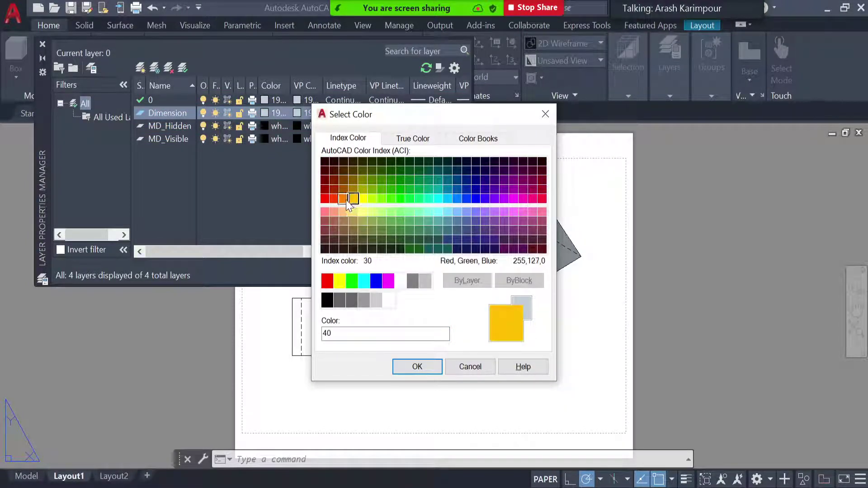
click(346, 201)
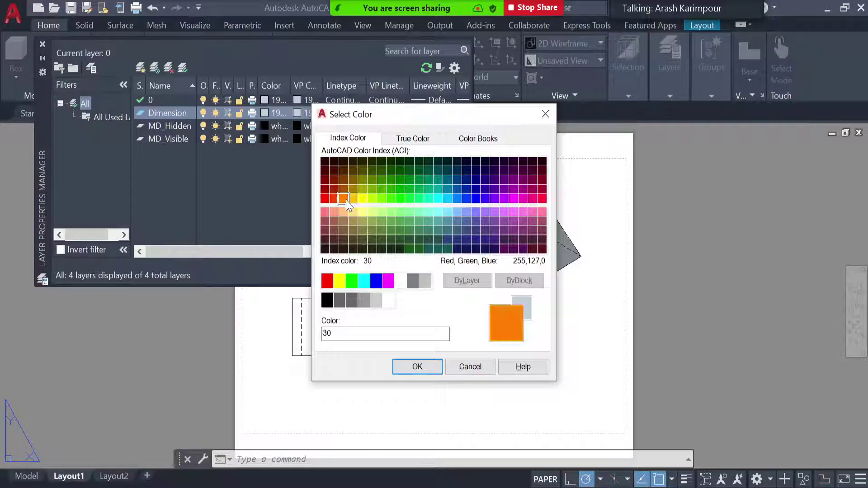
click(417, 367)
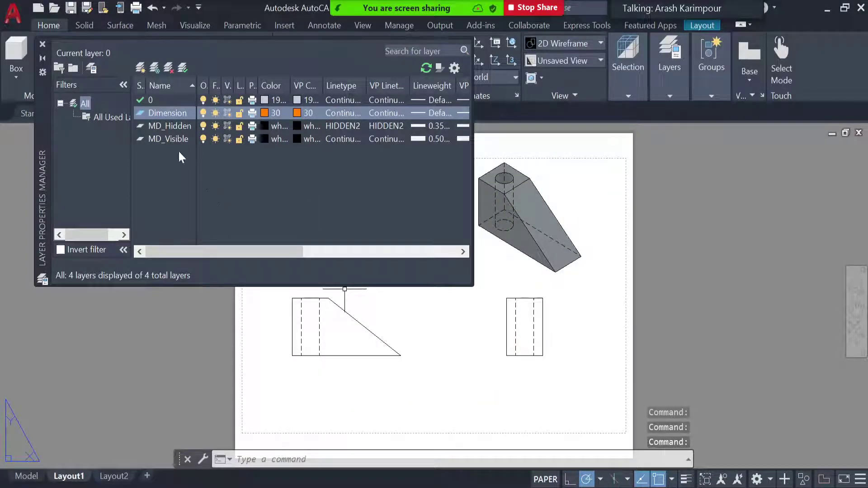
click(42, 44)
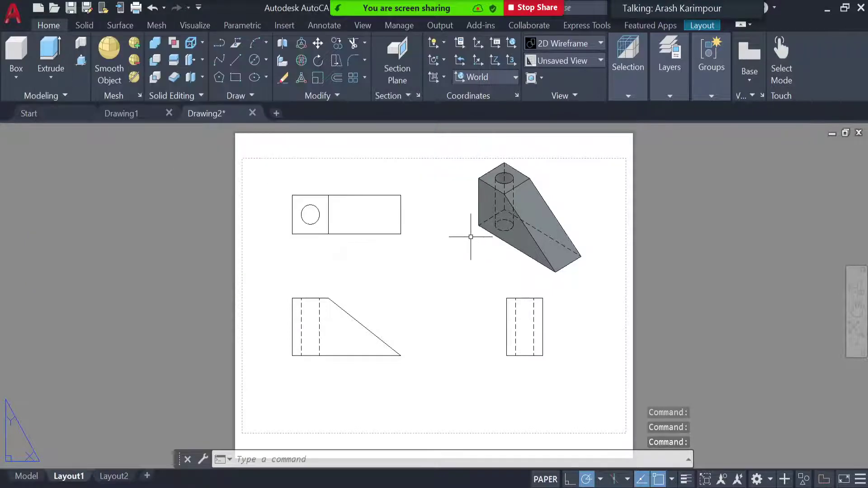
- Dimension the overall length of the top view between its two lower corners, placing the dimension below the view
click(324, 26)
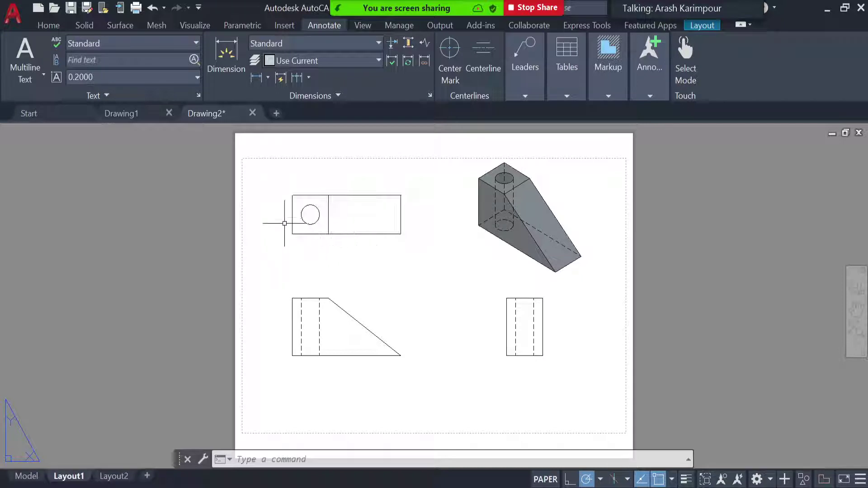
click(225, 56)
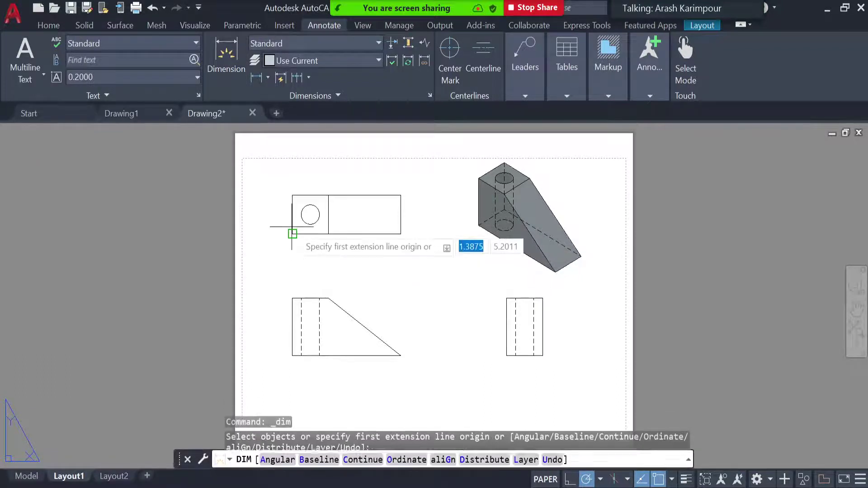
click(292, 235)
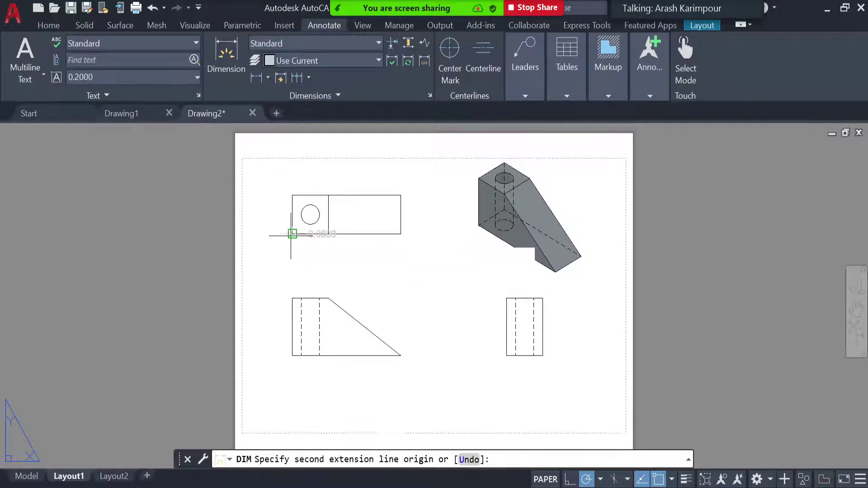
click(401, 233)
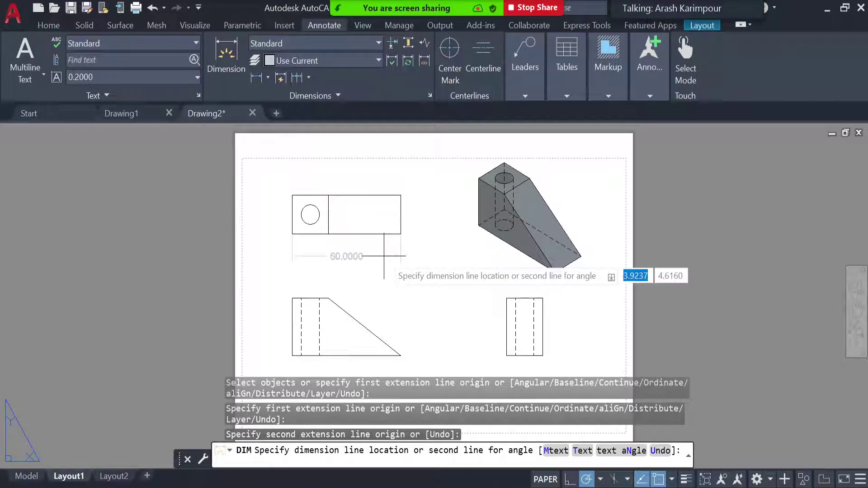
click(384, 256)
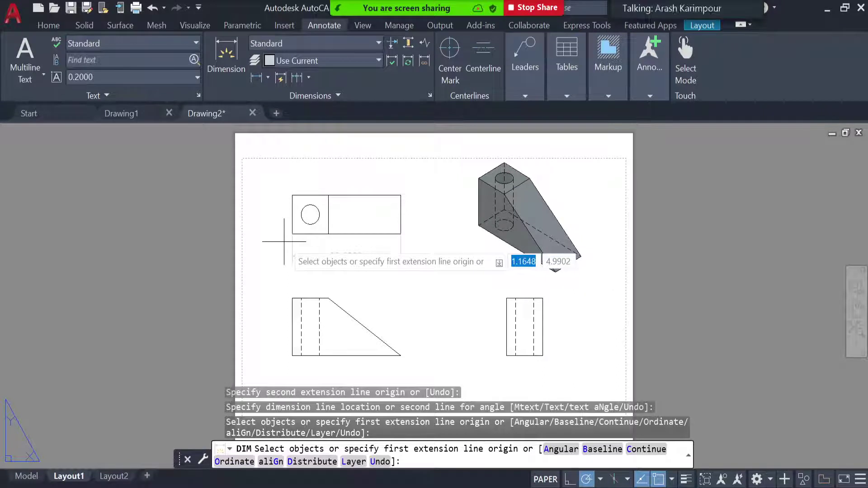
key(Return)
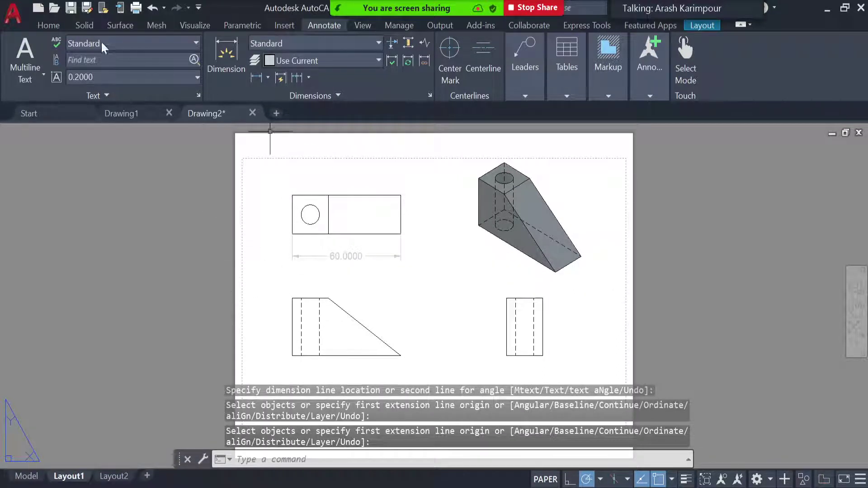
- Move the top view's length dimension to the Dimension layer and clear the selection
click(49, 26)
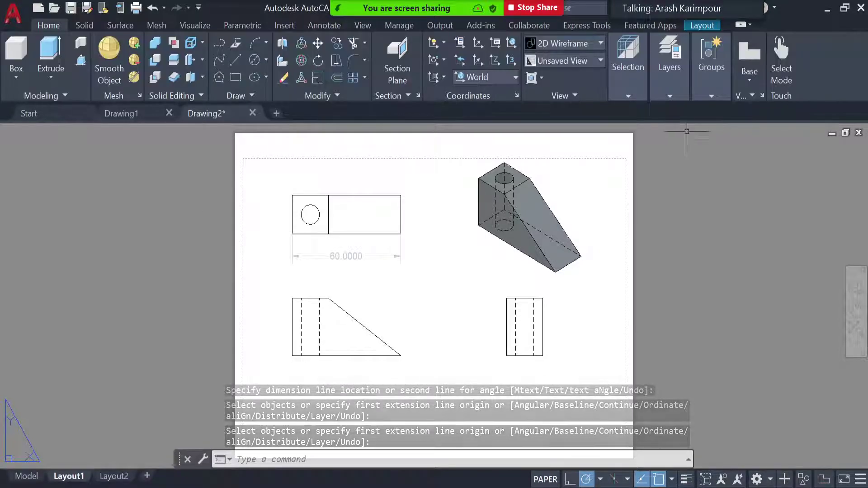
click(671, 95)
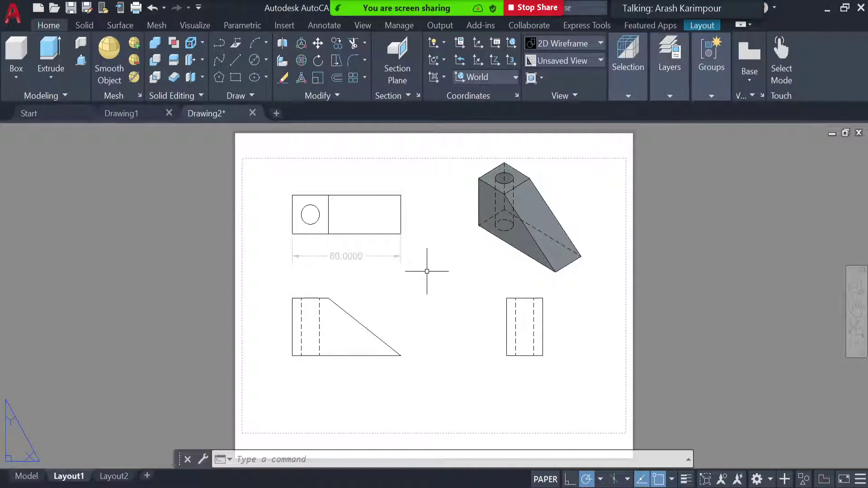
click(400, 248)
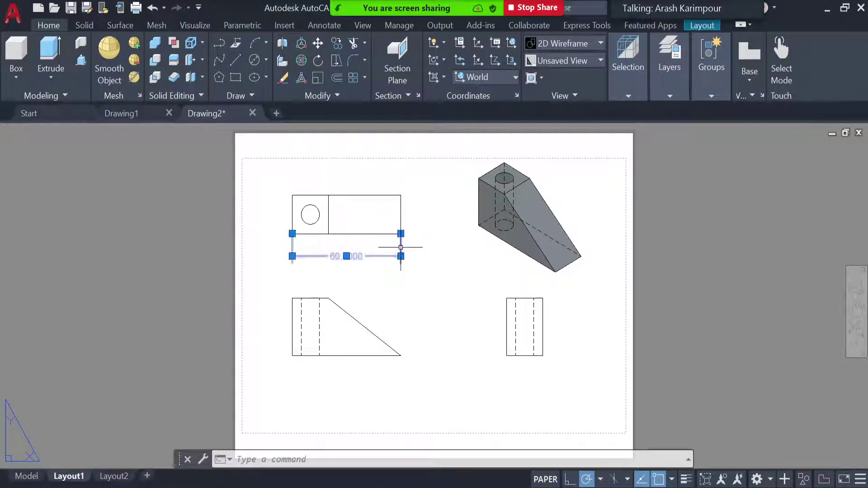
click(711, 95)
click(669, 96)
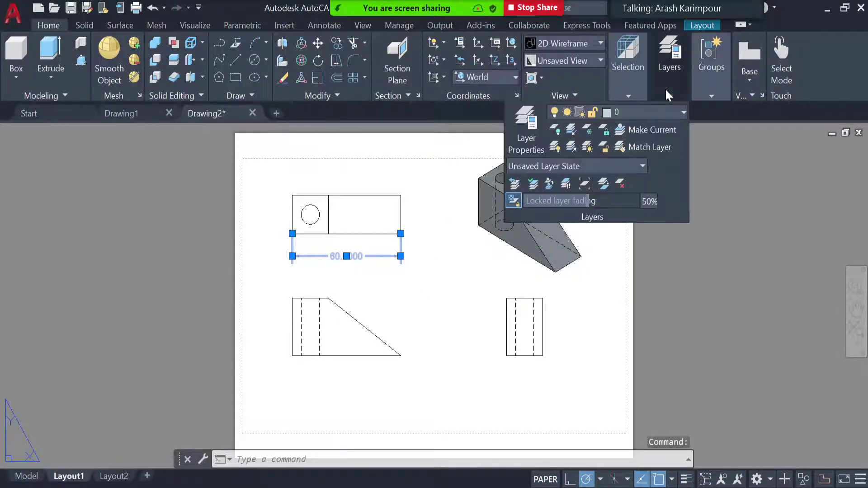
click(671, 116)
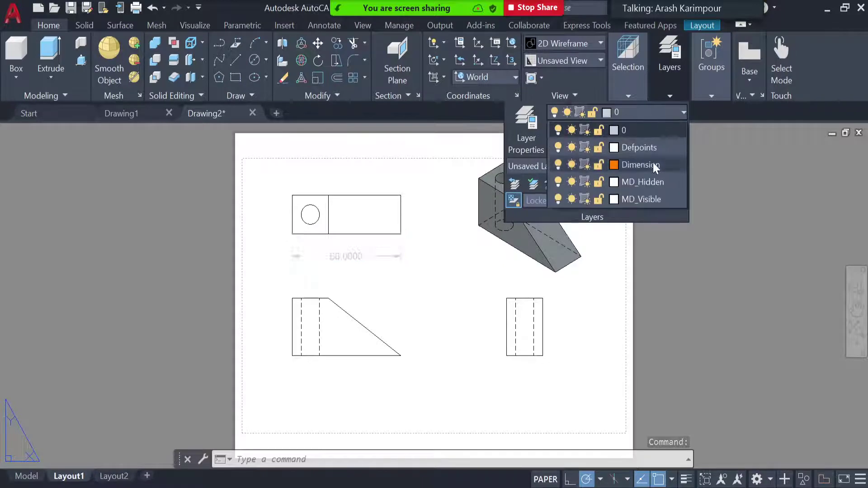
click(642, 164)
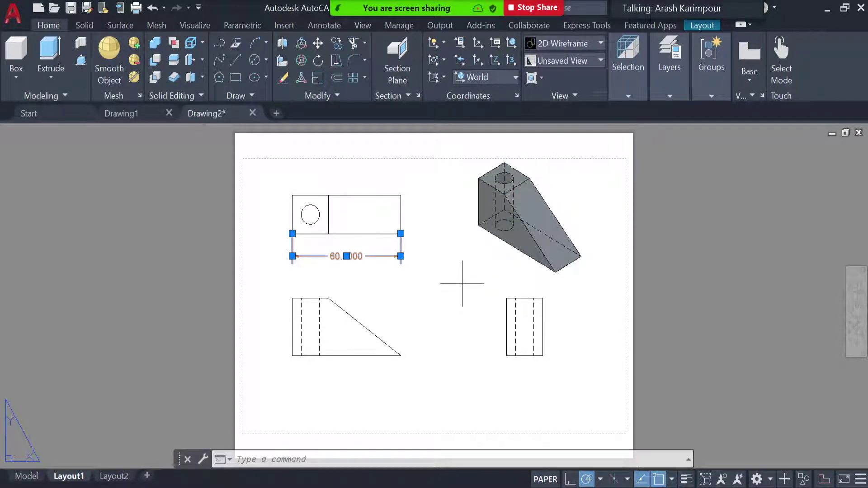
click(462, 283)
key(Escape)
key(Escape)
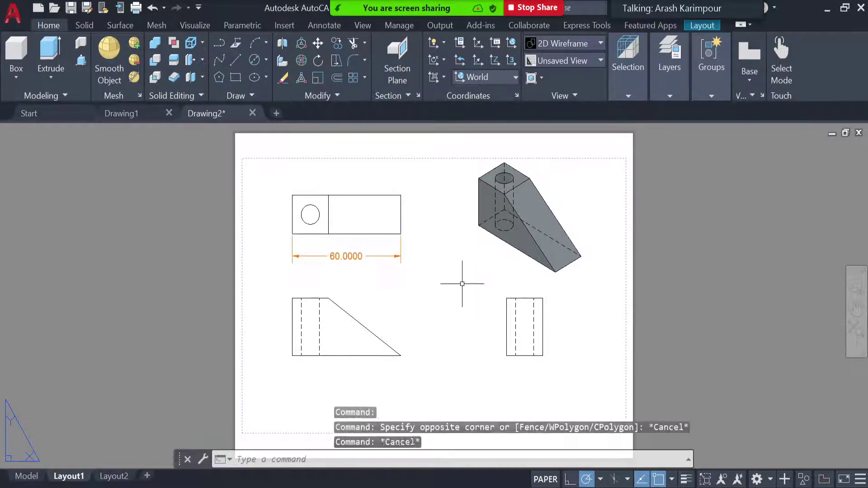
- Make Dimension the current layer
click(671, 96)
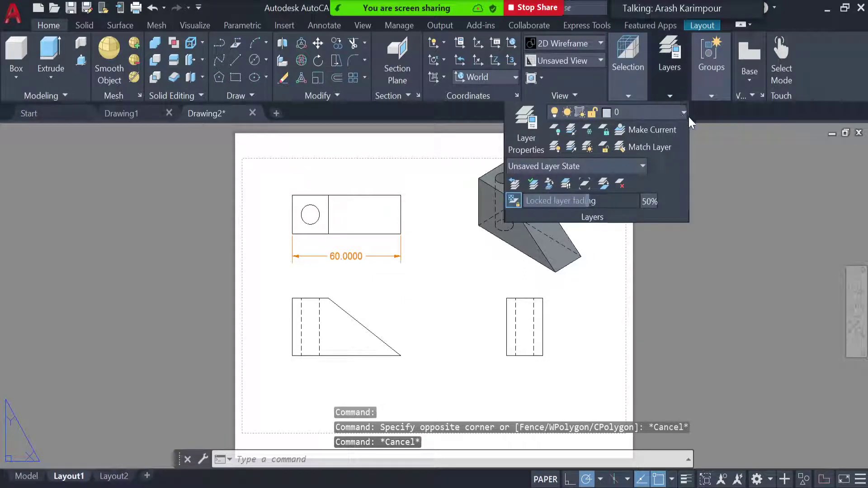
click(683, 113)
click(642, 163)
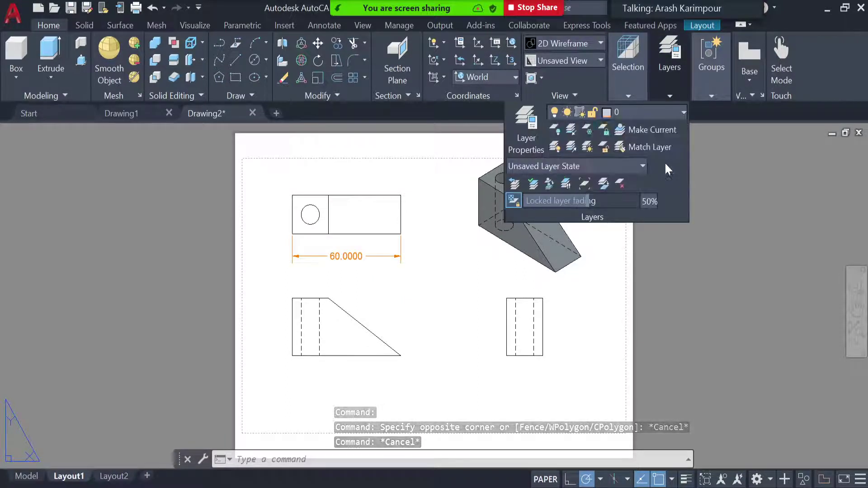
- Dimension the top view's left edge between its two corners, placing the dimension to the left of the view
click(323, 26)
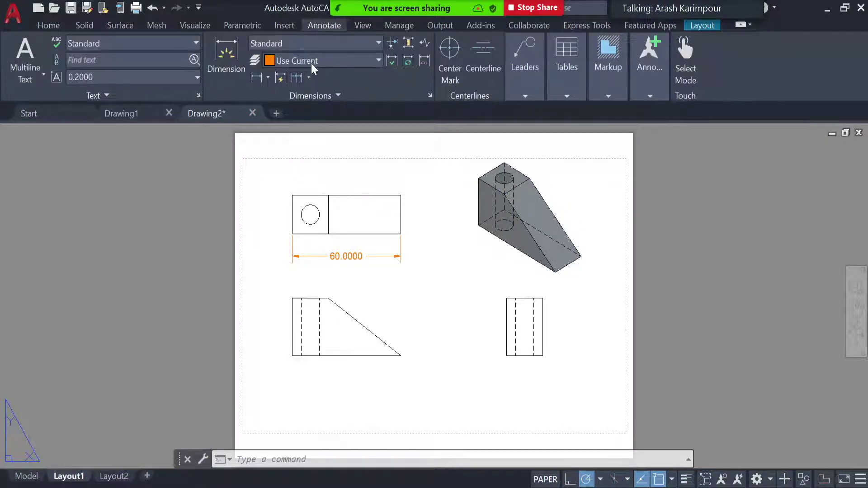
click(228, 56)
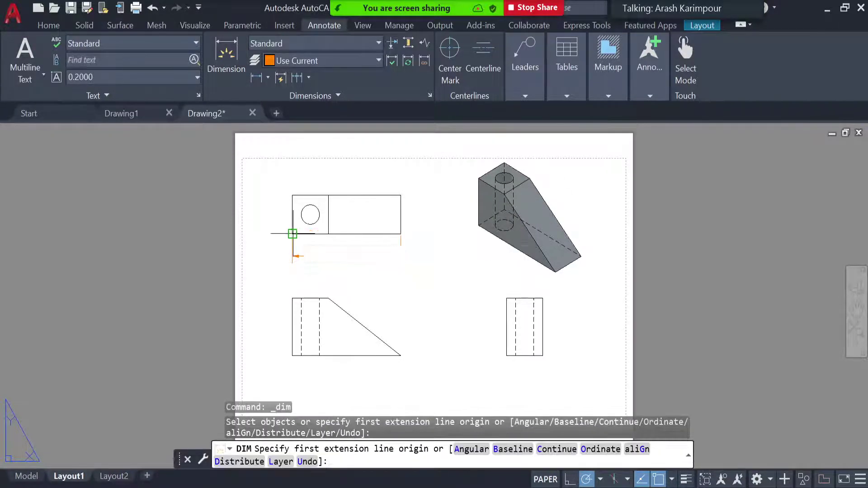
click(292, 234)
click(292, 196)
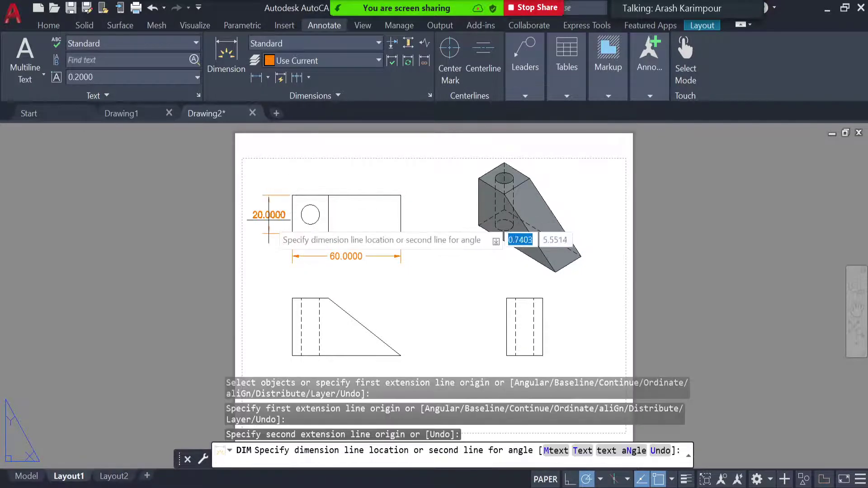
click(271, 221)
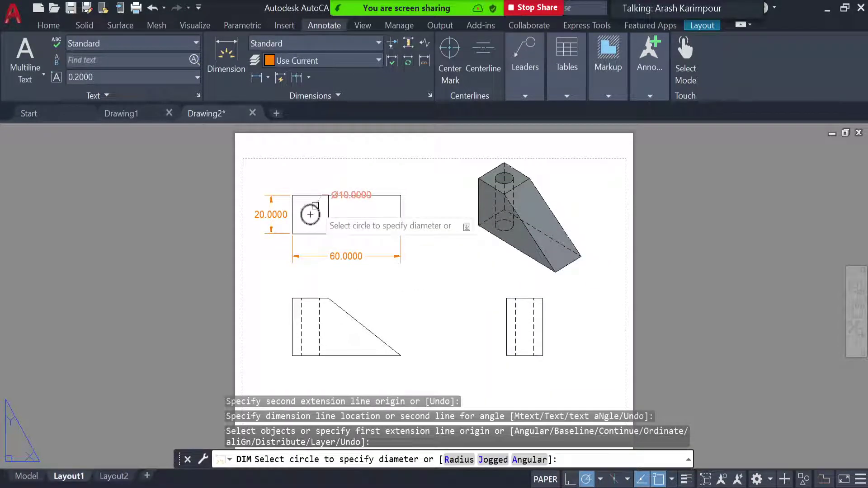
- Add a diameter dimension to the hole in the top view, placing its text above the view
click(310, 215)
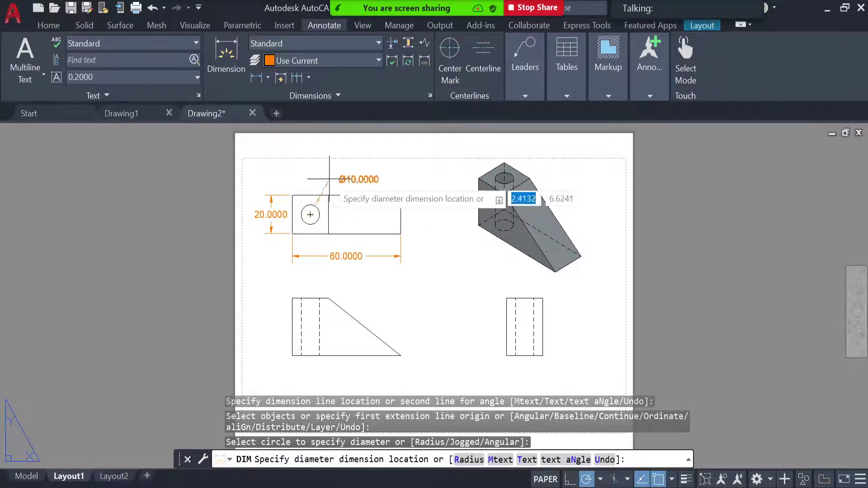
click(329, 179)
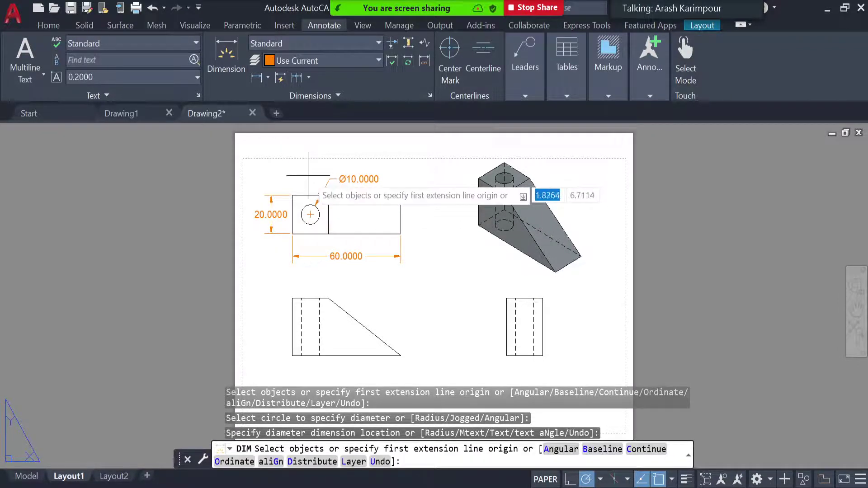
key(Return)
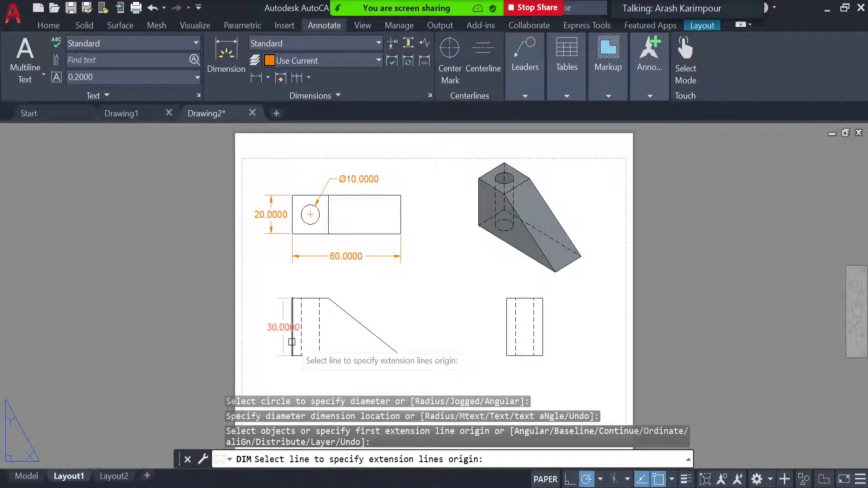
- Dimension the front view's vertical left edge, placing the dimension to the left of the view, and finish dimensioning
click(291, 341)
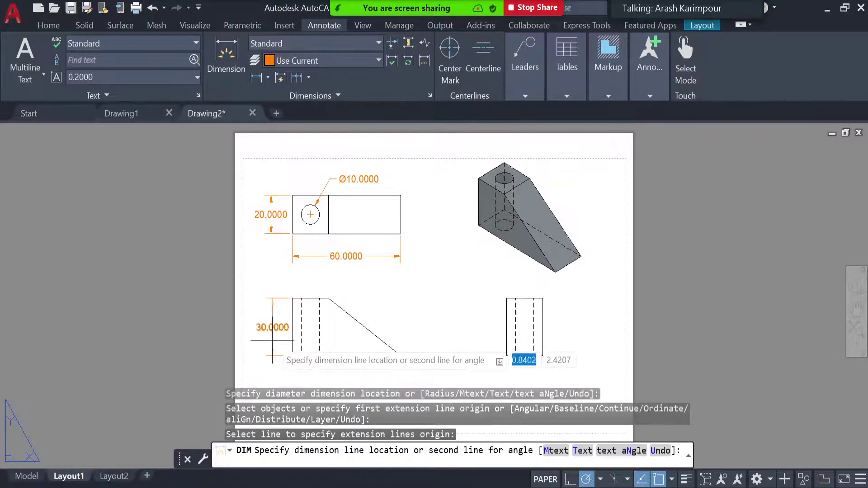
click(273, 340)
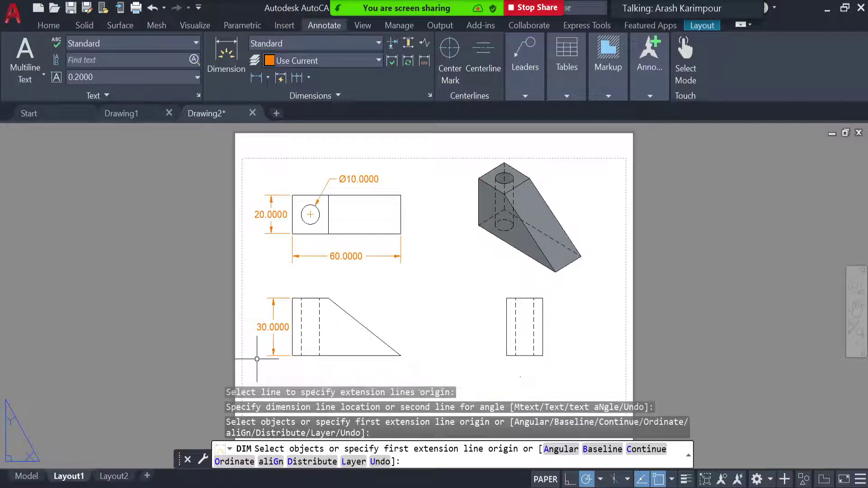
key(Return)
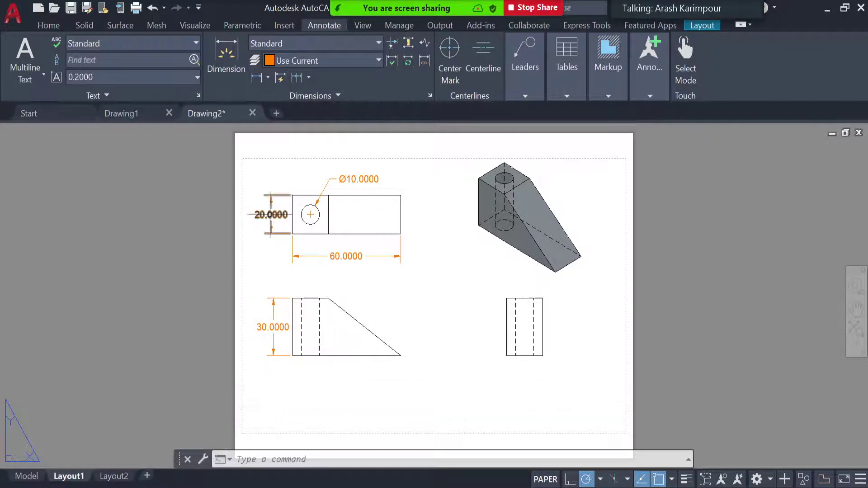
- Modify the Standard dimension style so linear dimensions use a primary unit precision of 0.0
click(430, 96)
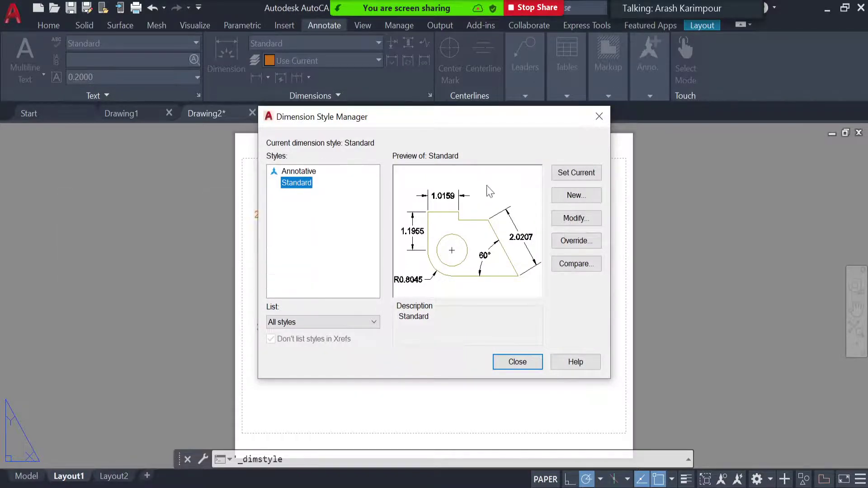
click(589, 221)
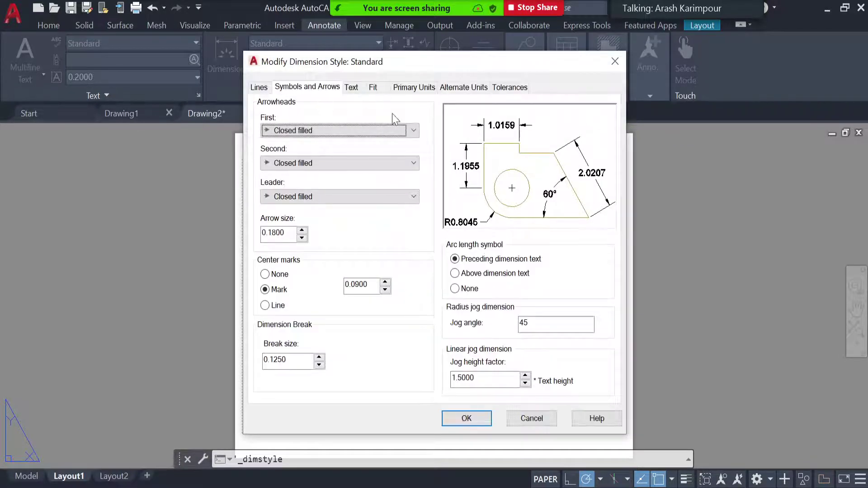
click(353, 89)
click(373, 88)
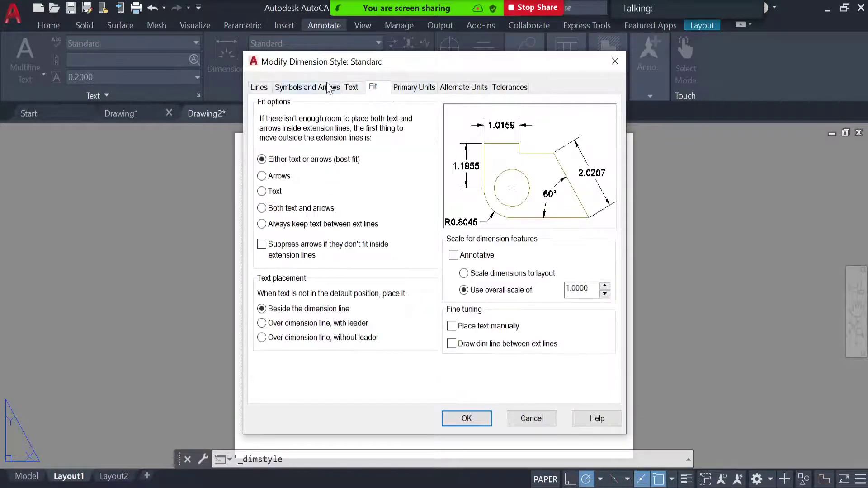
click(412, 87)
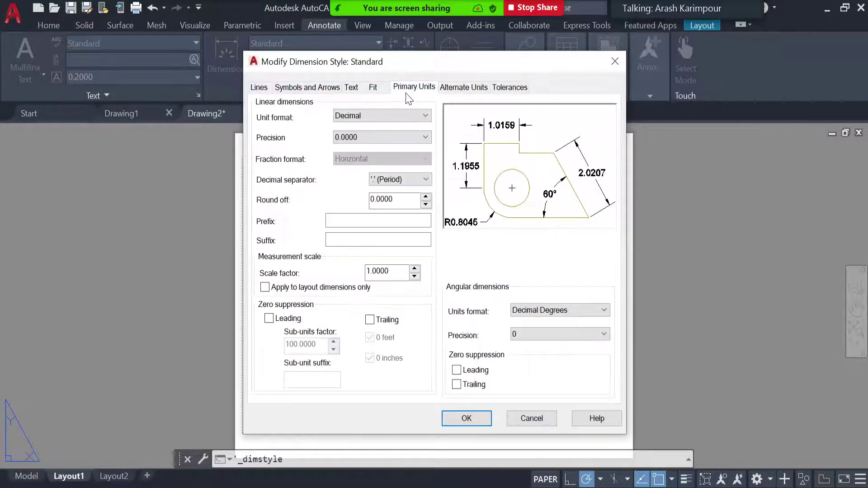
click(358, 139)
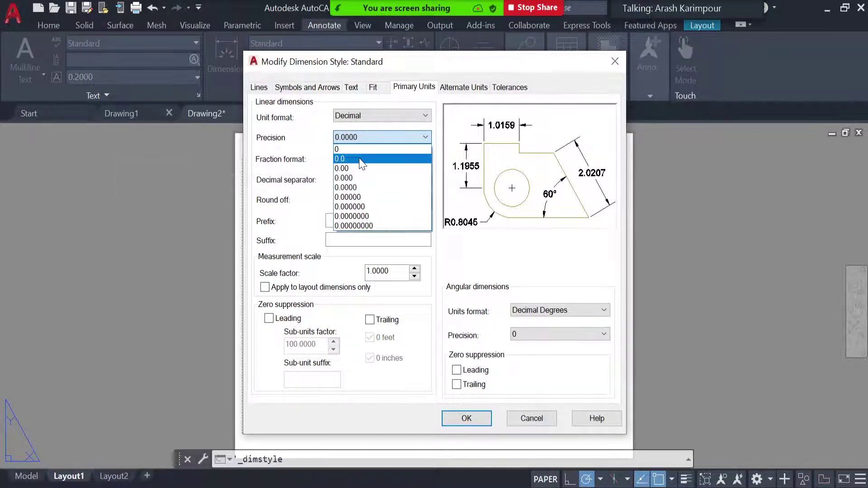
click(361, 160)
click(467, 418)
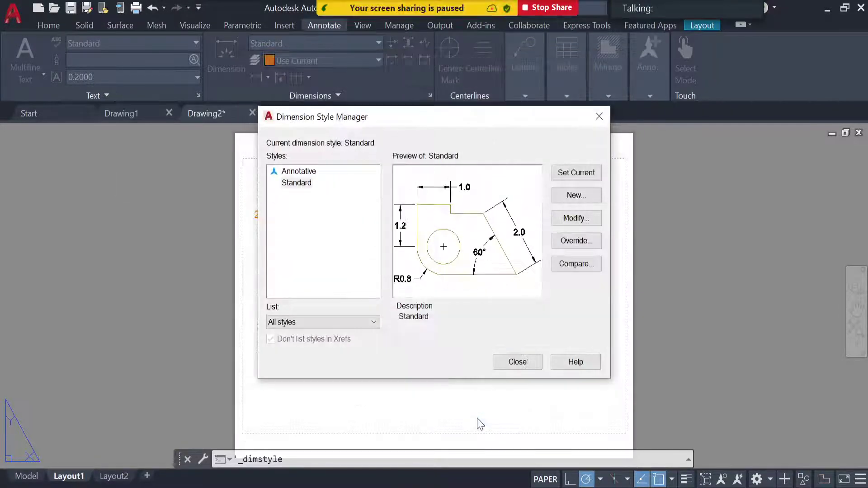
click(517, 363)
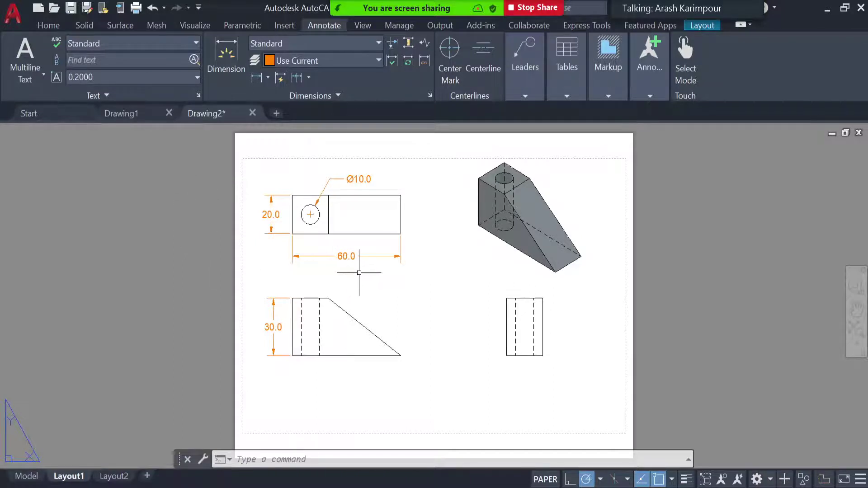
- Add the multiline text label "3D View" beside the lower-left side of the shaded isometric view
click(24, 49)
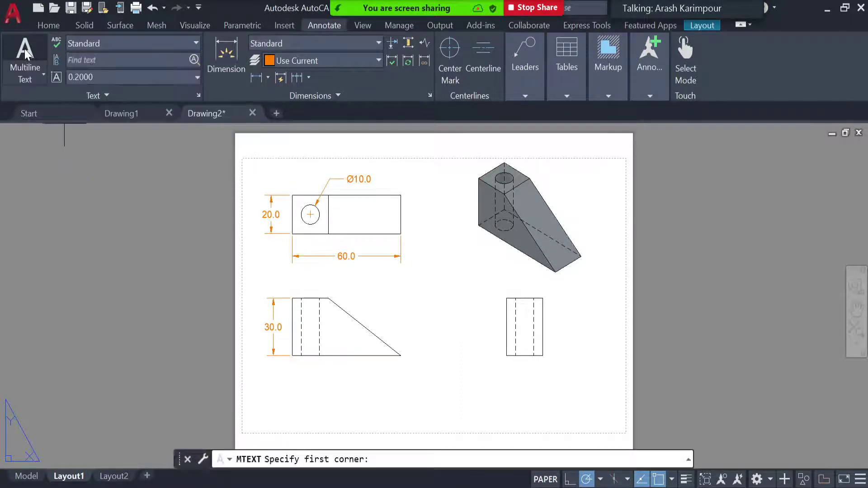
click(463, 251)
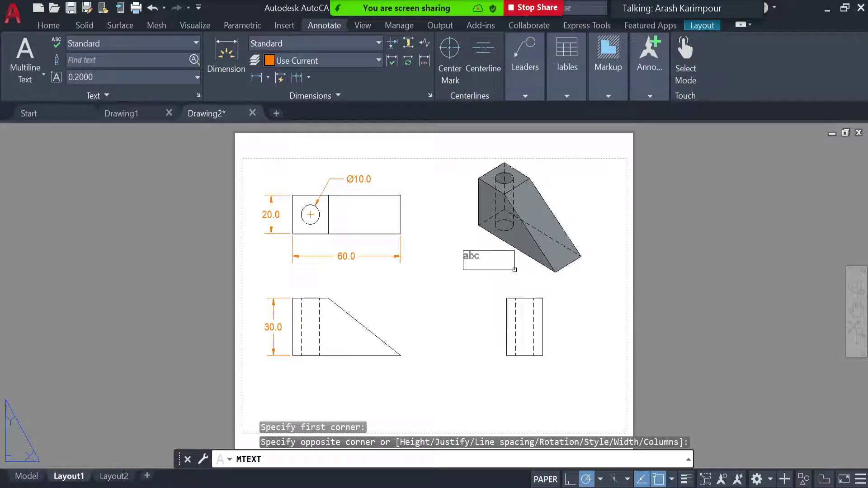
click(514, 270)
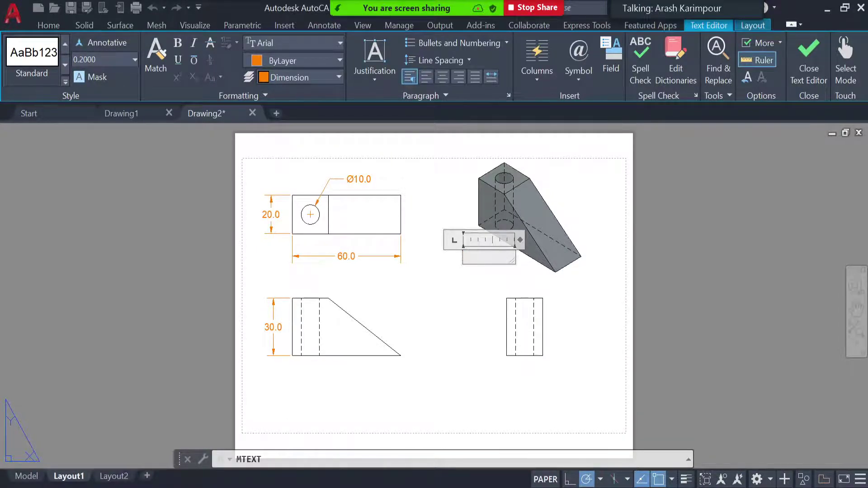
text(3D View)
click(590, 287)
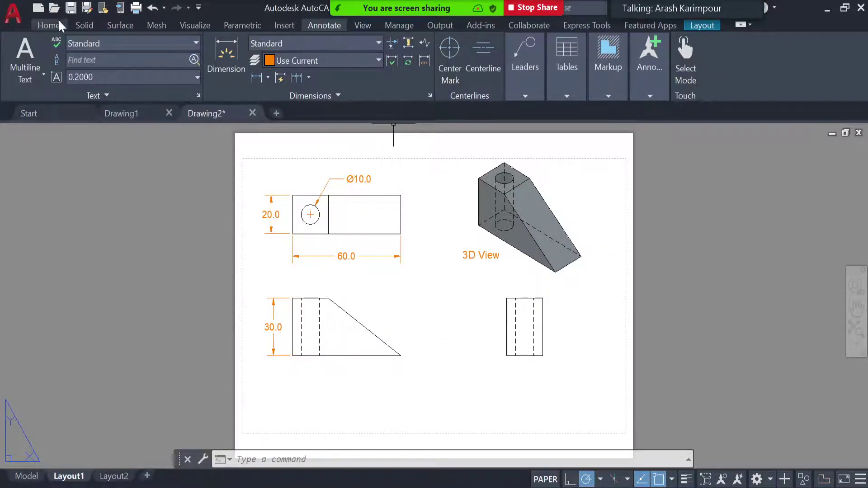
click(44, 25)
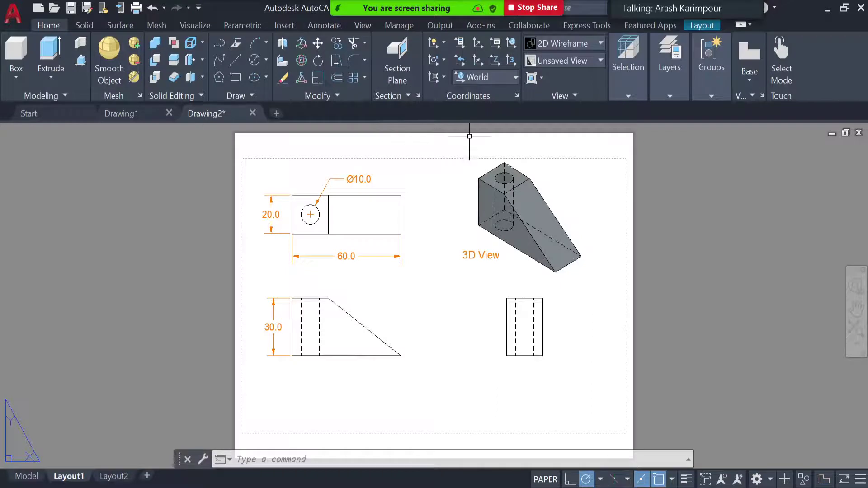
click(677, 93)
click(683, 114)
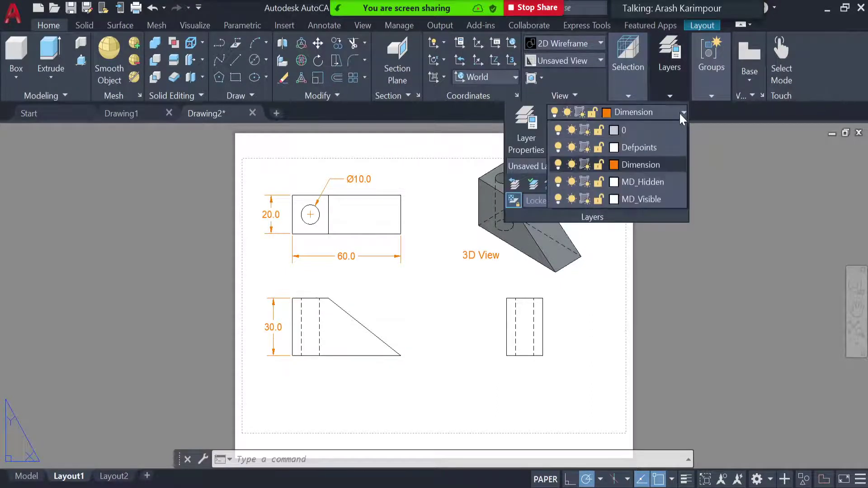
click(730, 275)
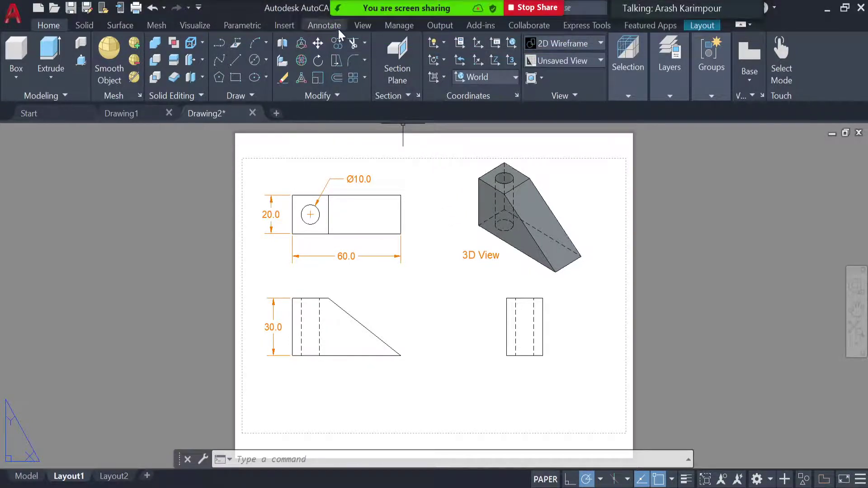
- Add a center mark to the hole circle in the top view
click(337, 27)
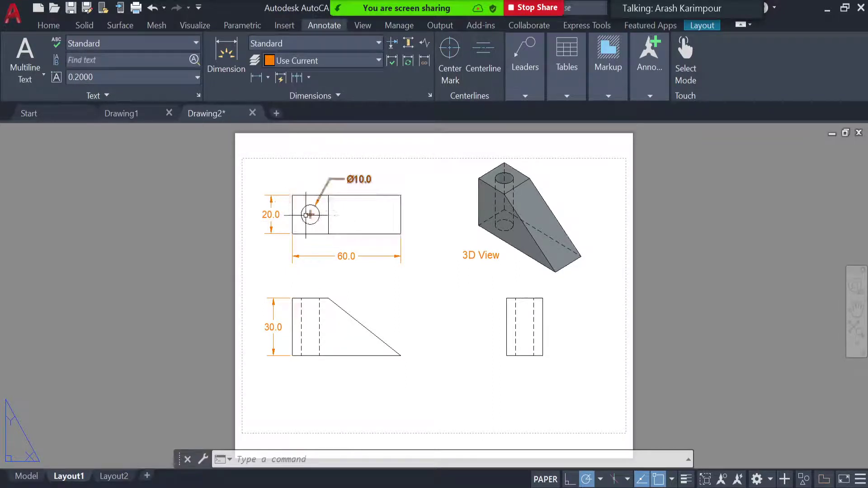
click(450, 53)
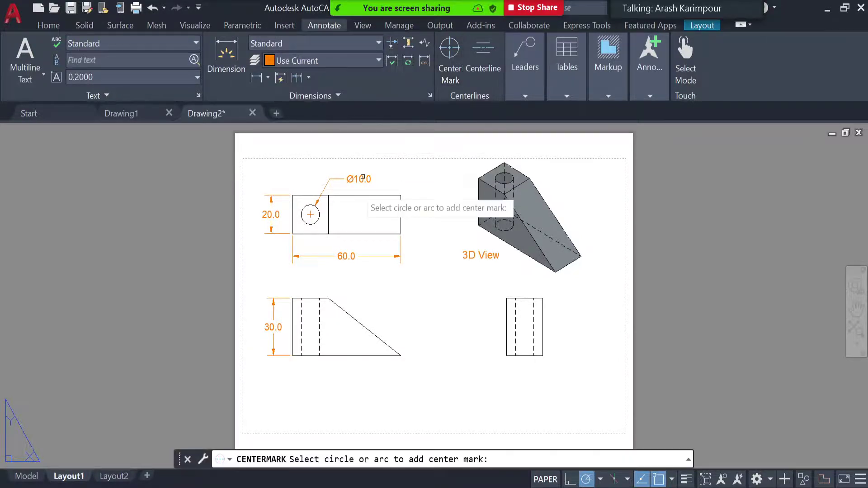
scroll(308, 217, up, 5)
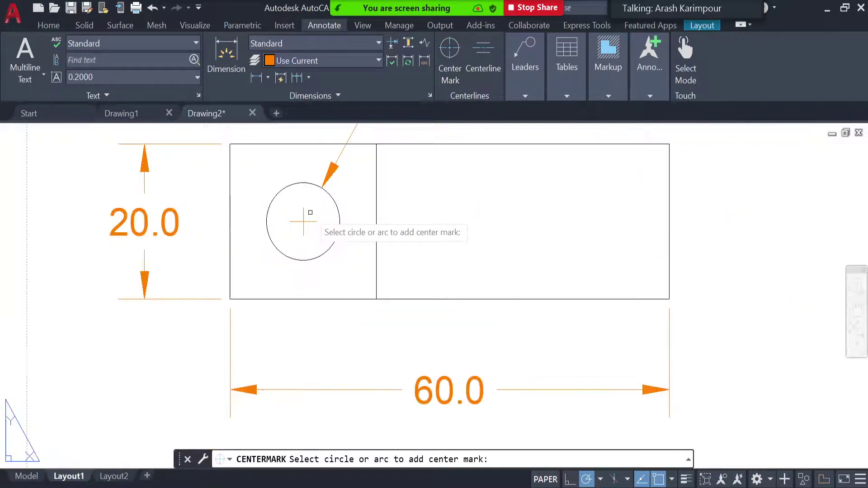
click(320, 256)
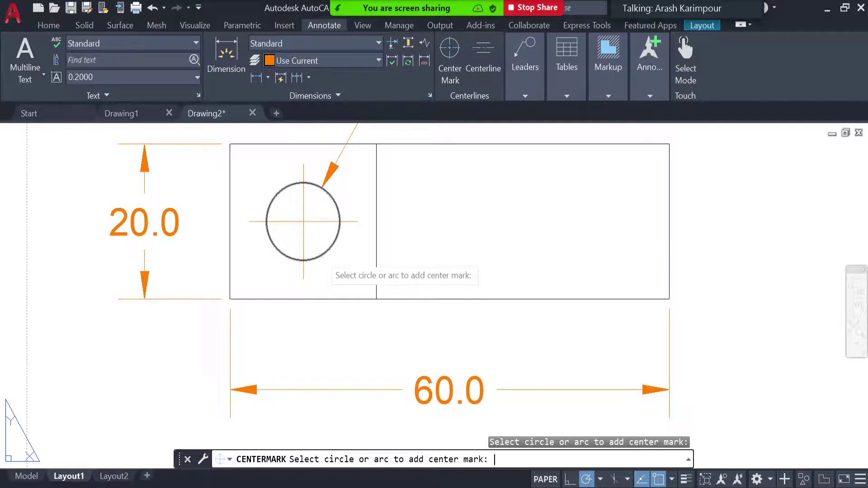
key(Escape)
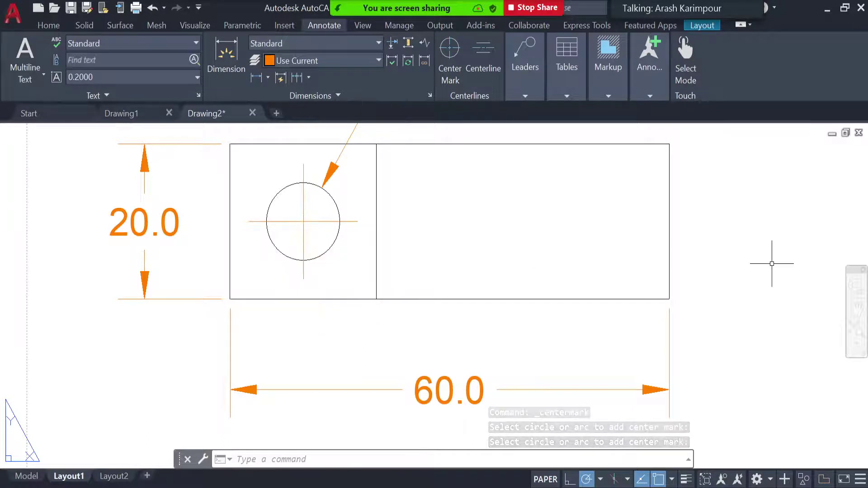
- Append the word "Length" after the value in the top view's horizontal overall dimension text
scroll(752, 273, down, 2)
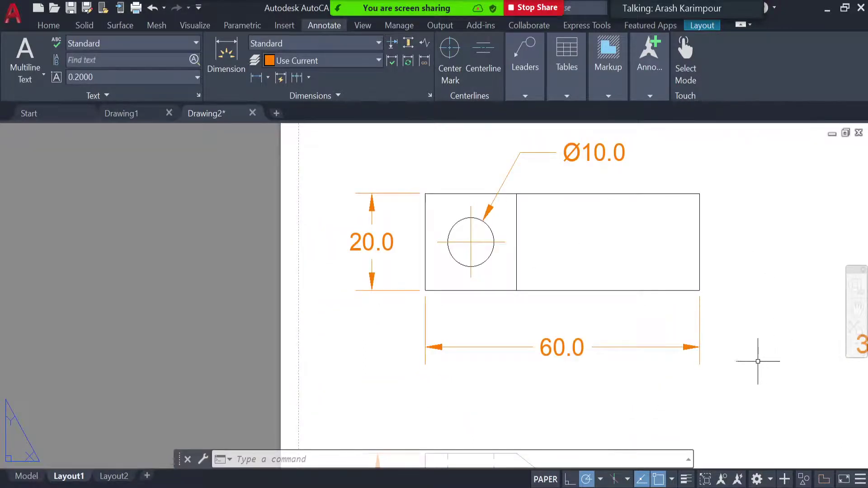
scroll(758, 362, up, 2)
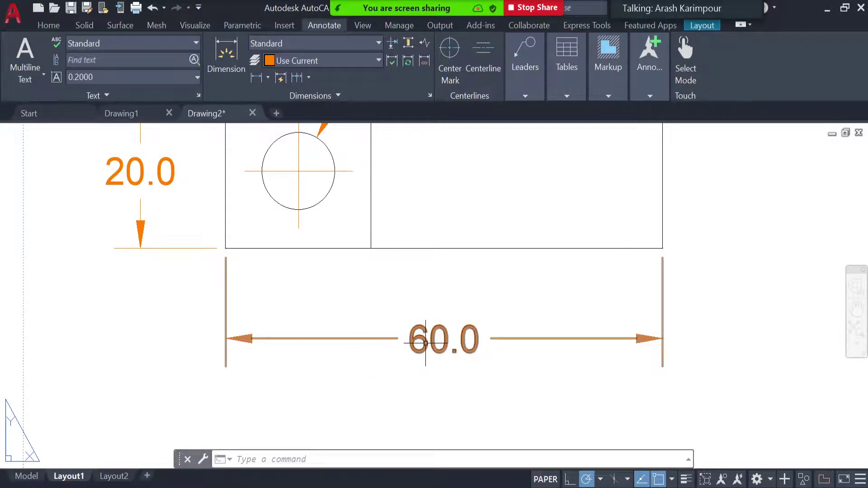
click(446, 340)
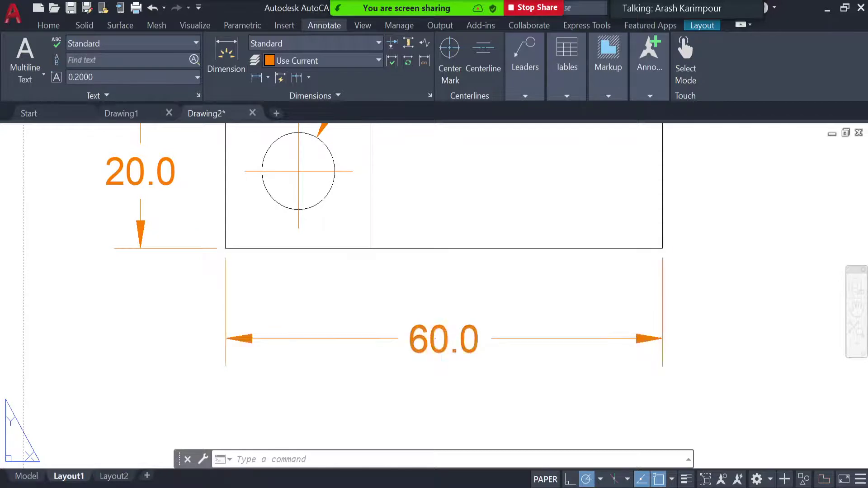
mouse_move(444, 338)
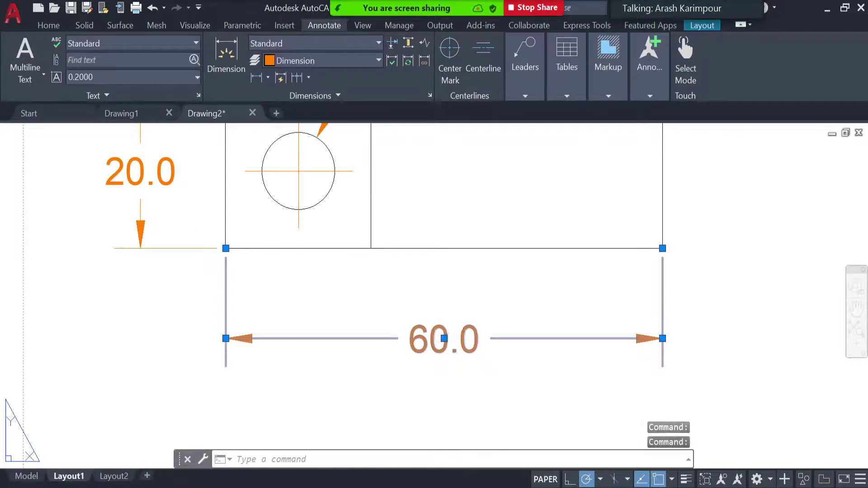
double_click(444, 339)
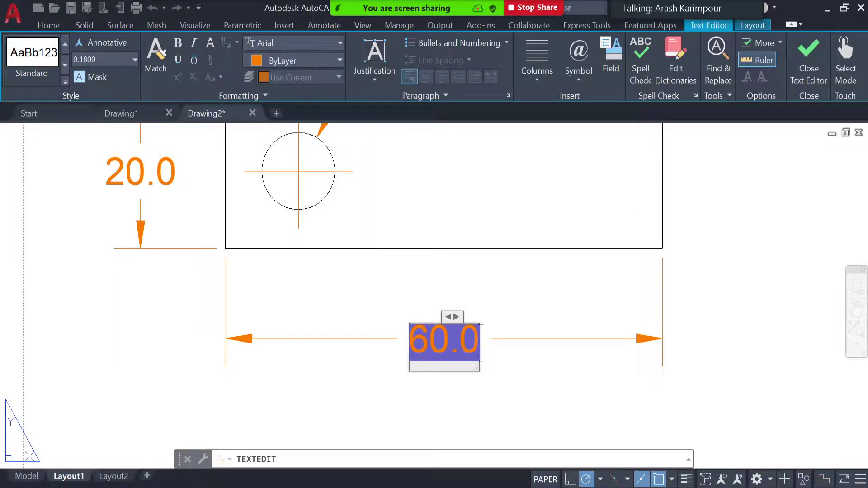
text(Le)
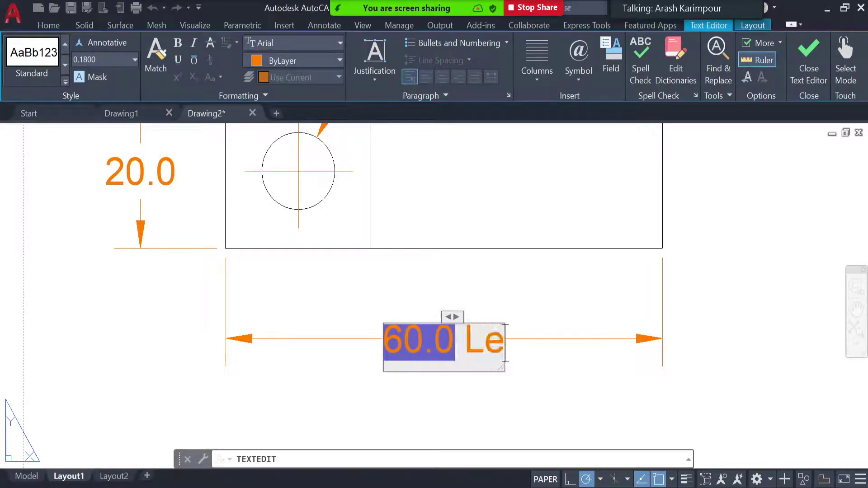
text(ngth)
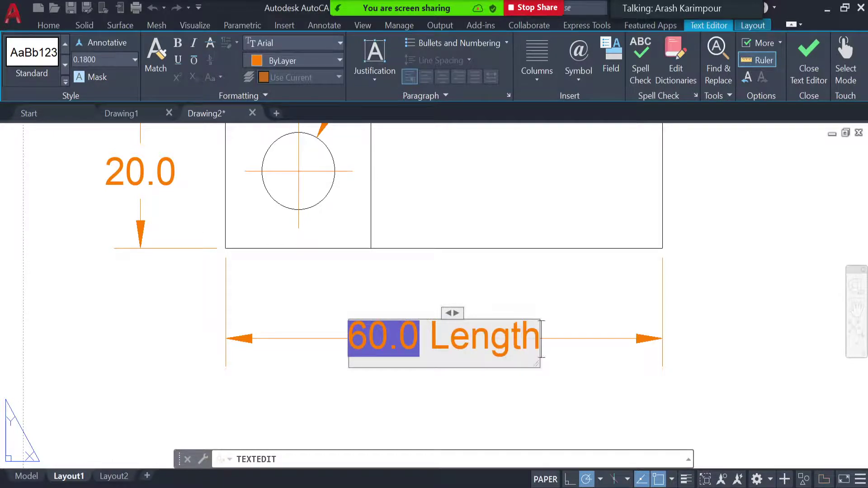
click(130, 344)
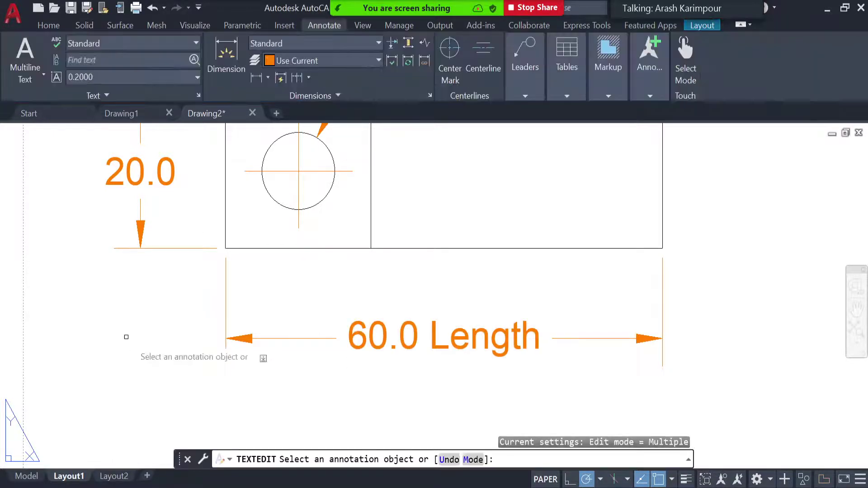
scroll(741, 380, down, 4)
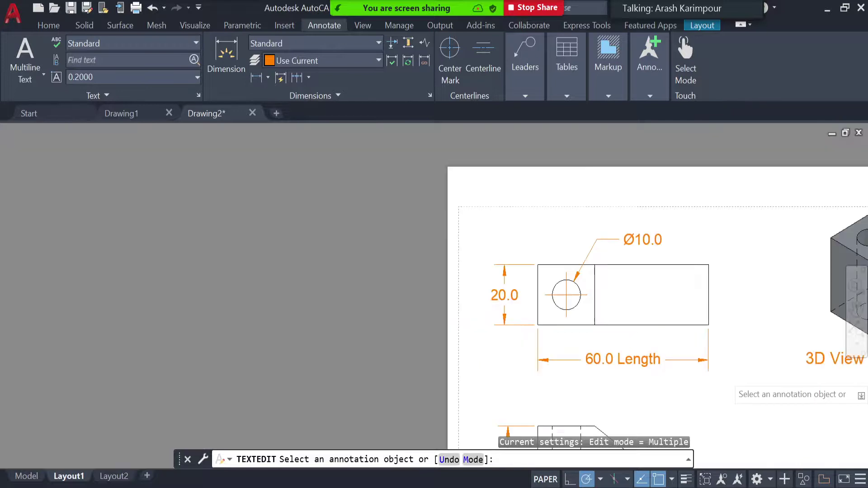
scroll(737, 376, down, 2)
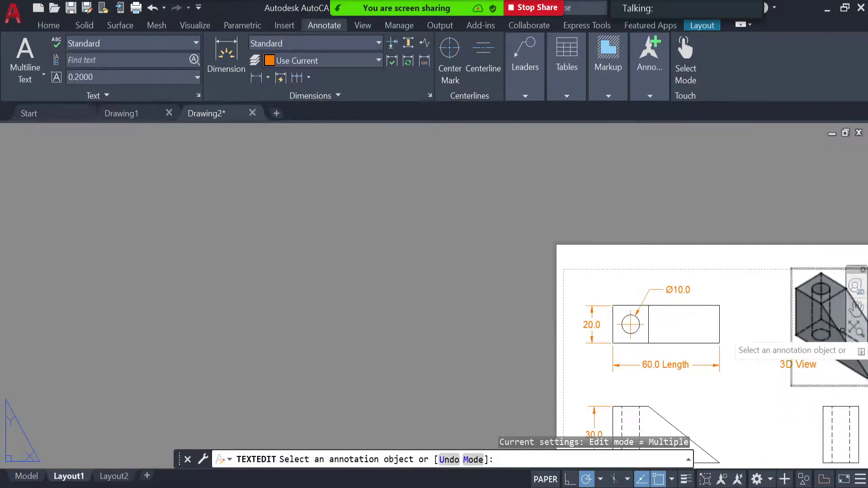
click(857, 329)
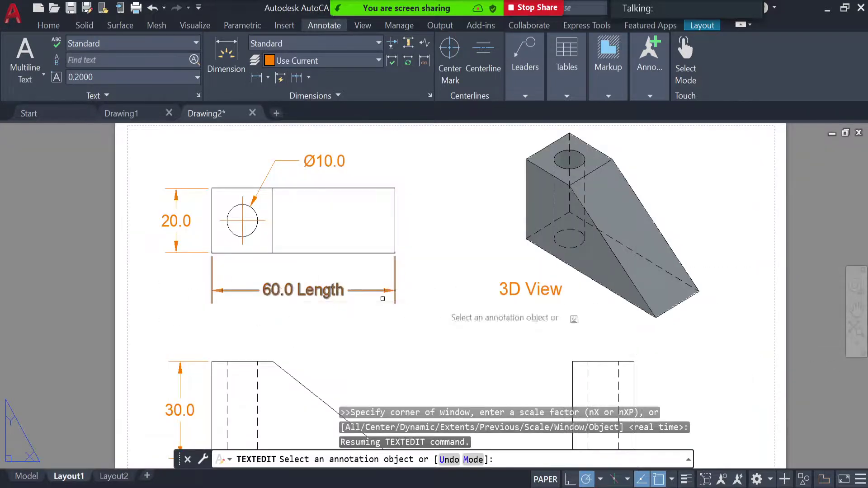
scroll(723, 347, down, 2)
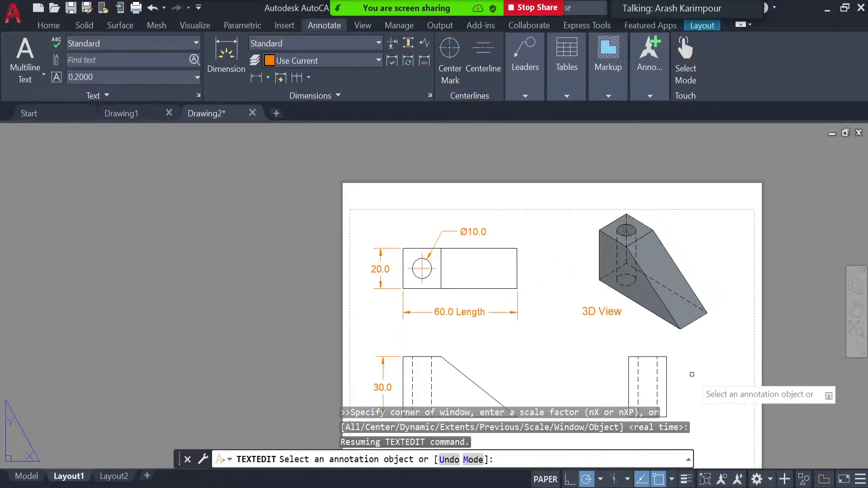
middle_drag(690, 372, 576, 328)
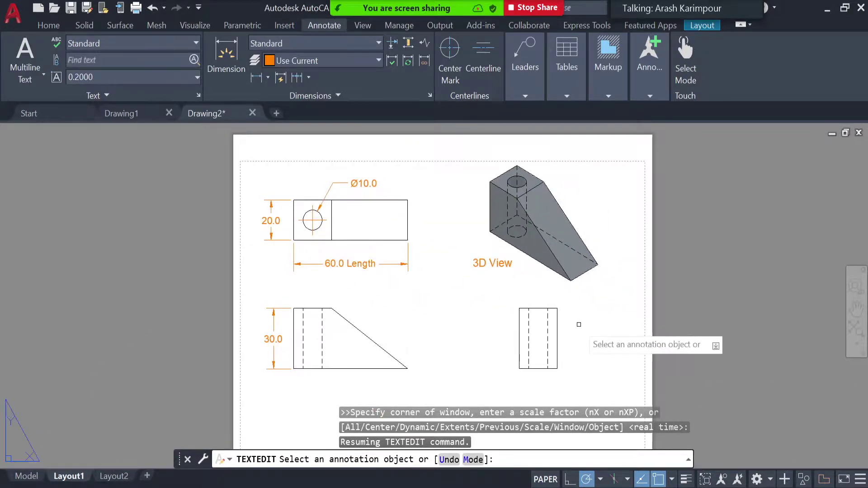
- Add an angular dimension between the front view's top horizontal edge and its sloped edge, placing the text just outside the slope
key(Escape)
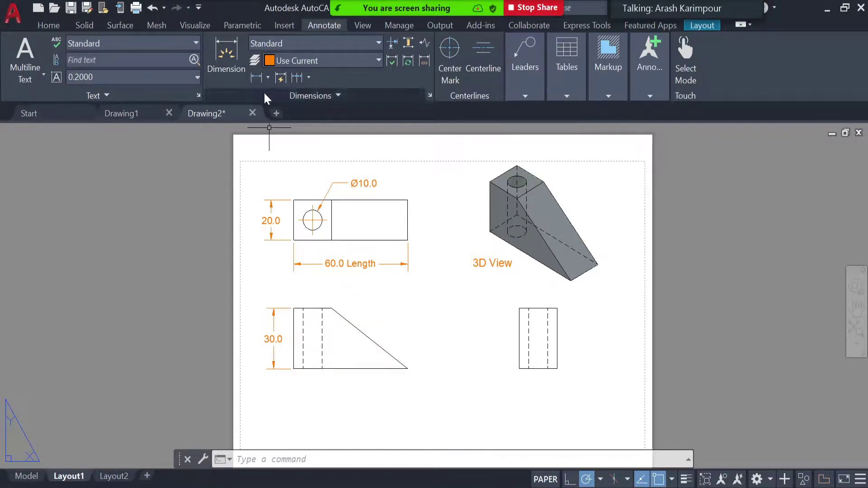
click(268, 78)
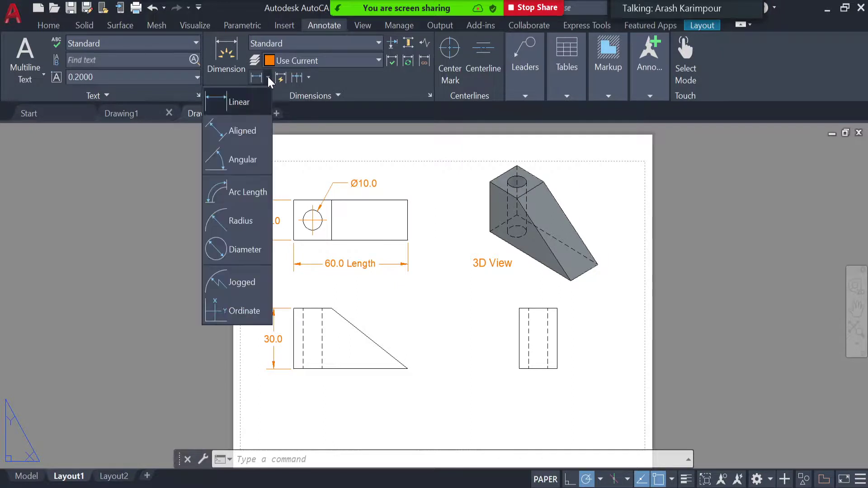
click(243, 165)
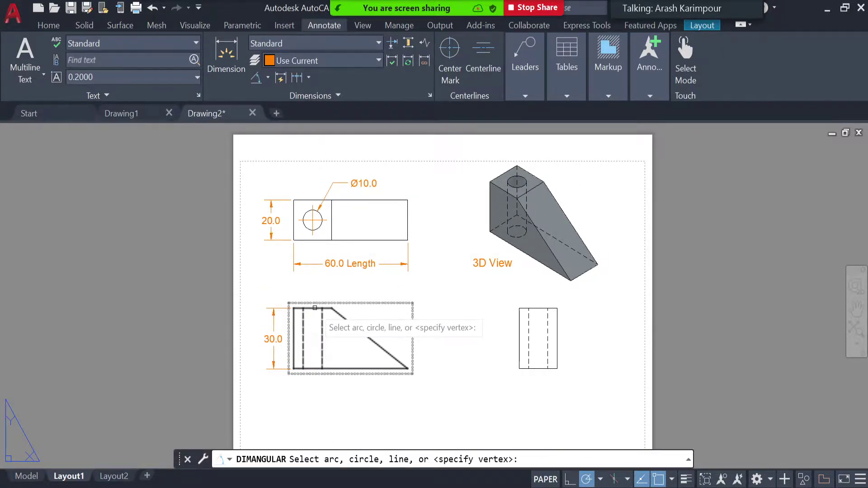
scroll(315, 308, up, 4)
click(317, 310)
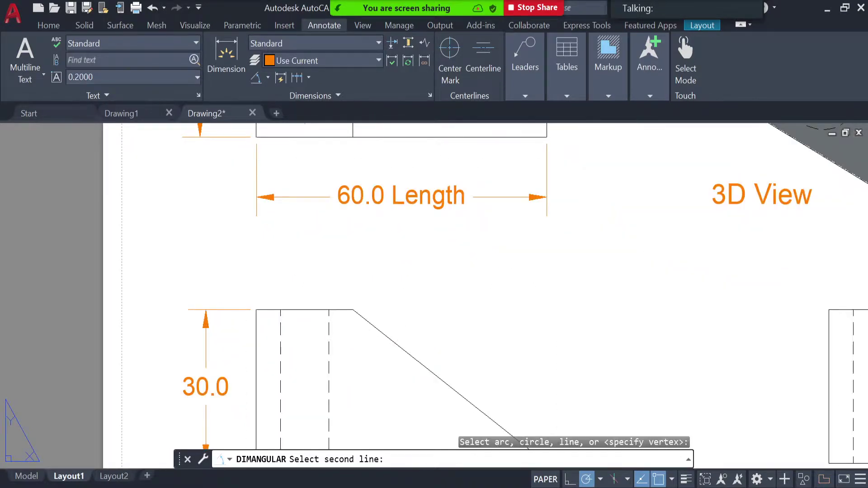
click(256, 79)
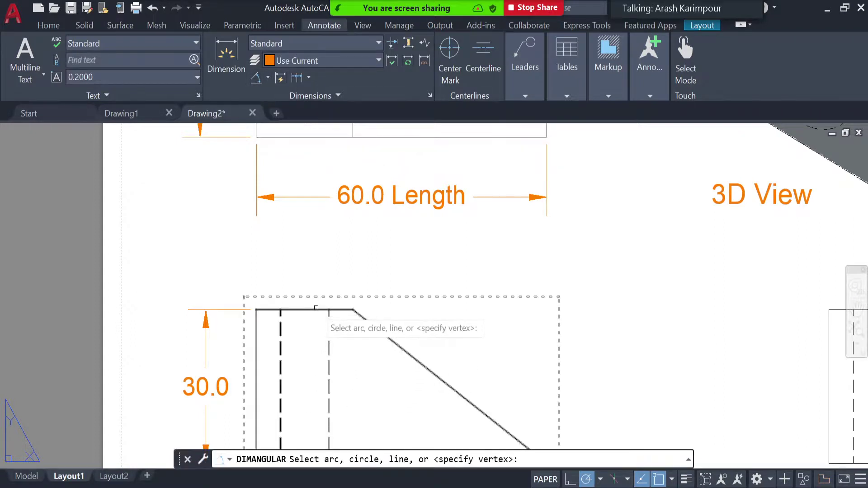
click(316, 310)
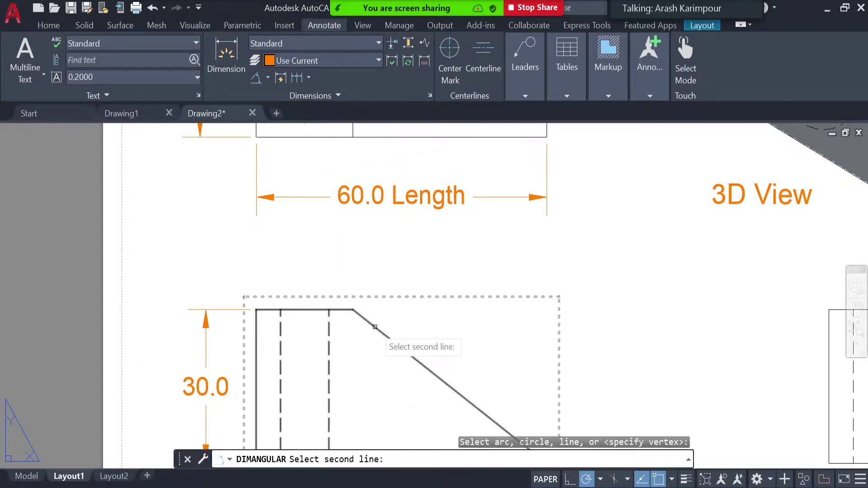
click(371, 327)
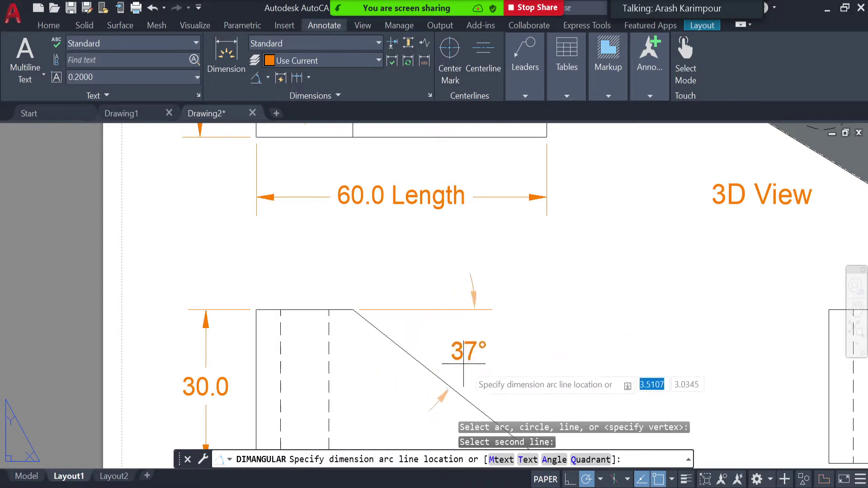
click(467, 345)
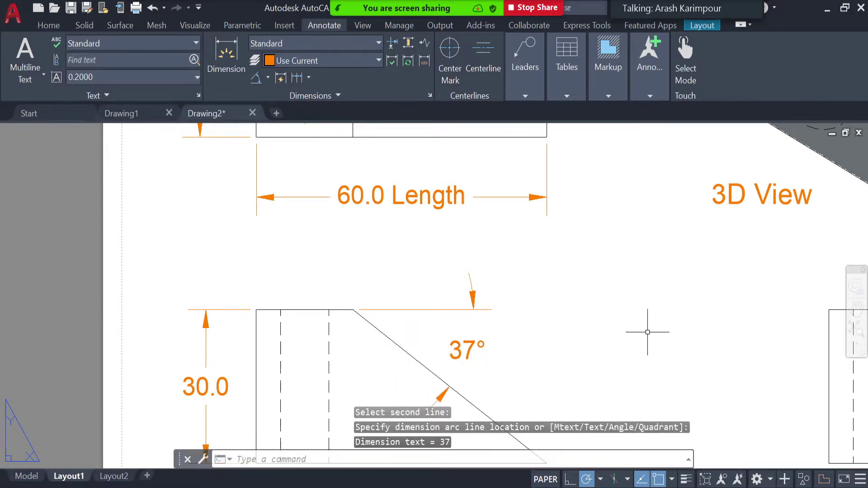
scroll(653, 322, down, 4)
middle_drag(645, 331, 405, 303)
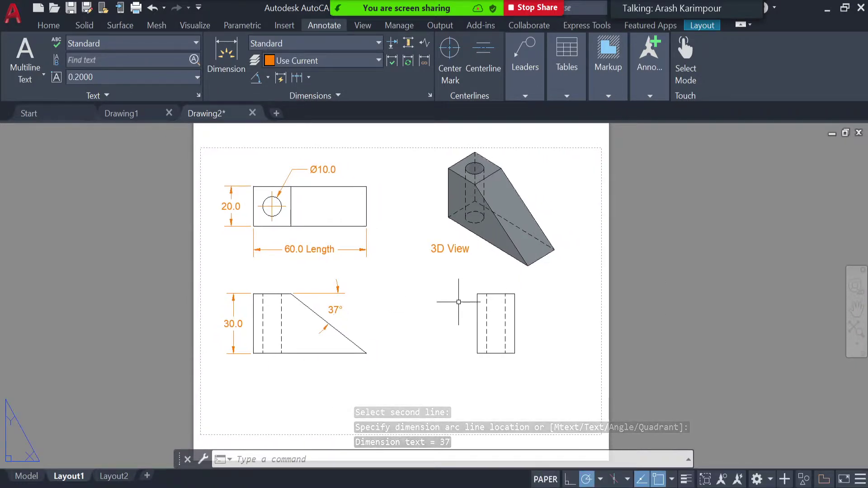